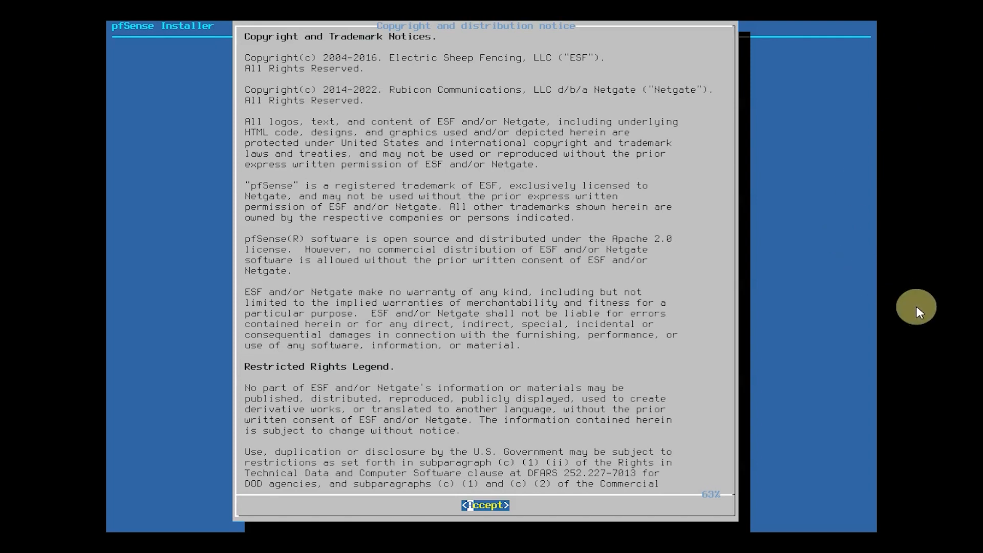
- Accept the copyright notice and start the pfSense installation with the default keymap
key("Return")
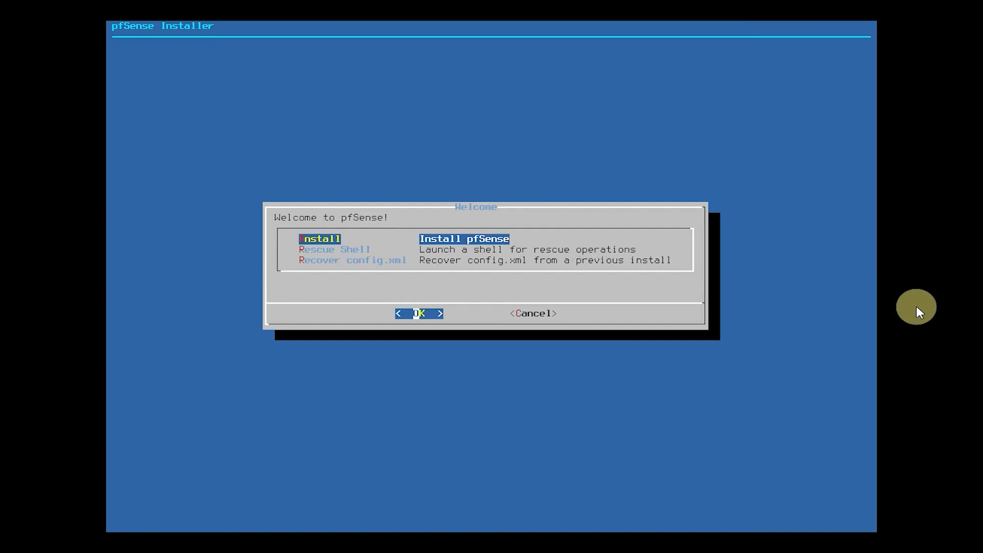
key("Return")
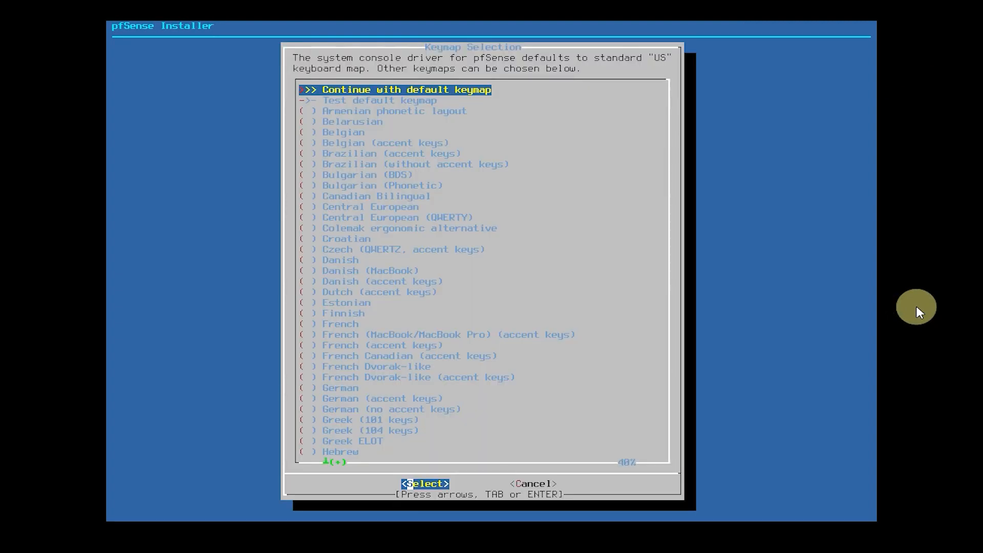
key("Return")
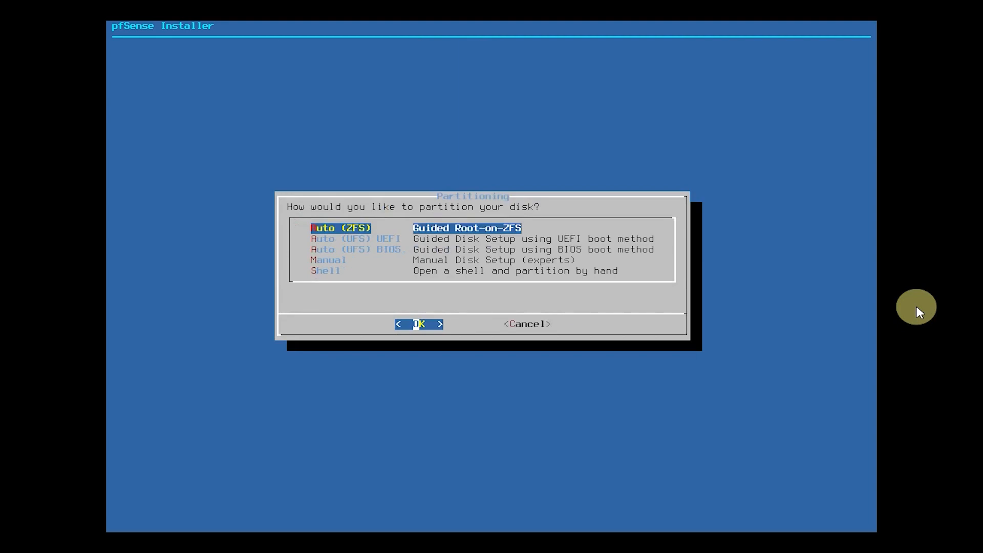
- Choose Auto (ZFS) partitioning and set the pool type to stripe with no redundancy
key("Down")
key("Up")
key("Return")
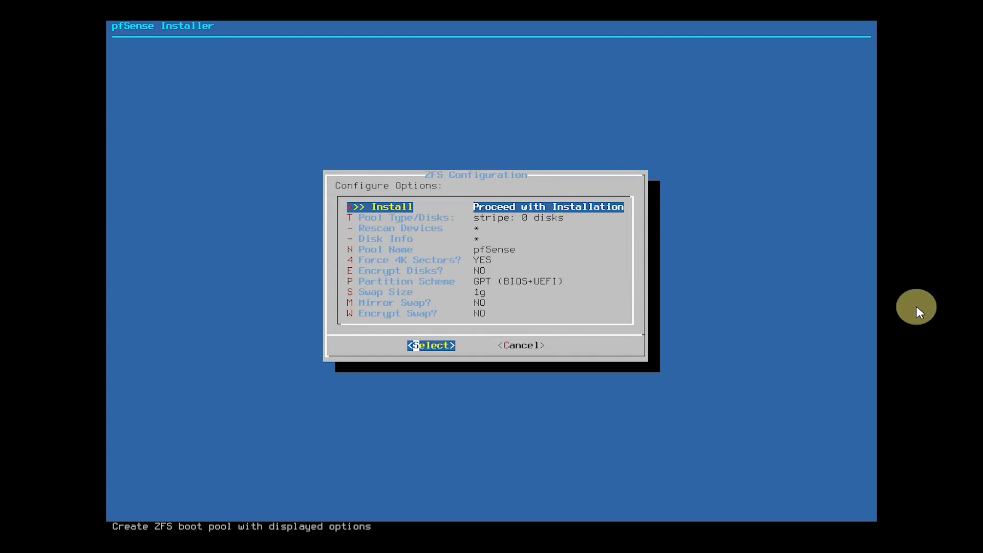
key("Down")
key("Return")
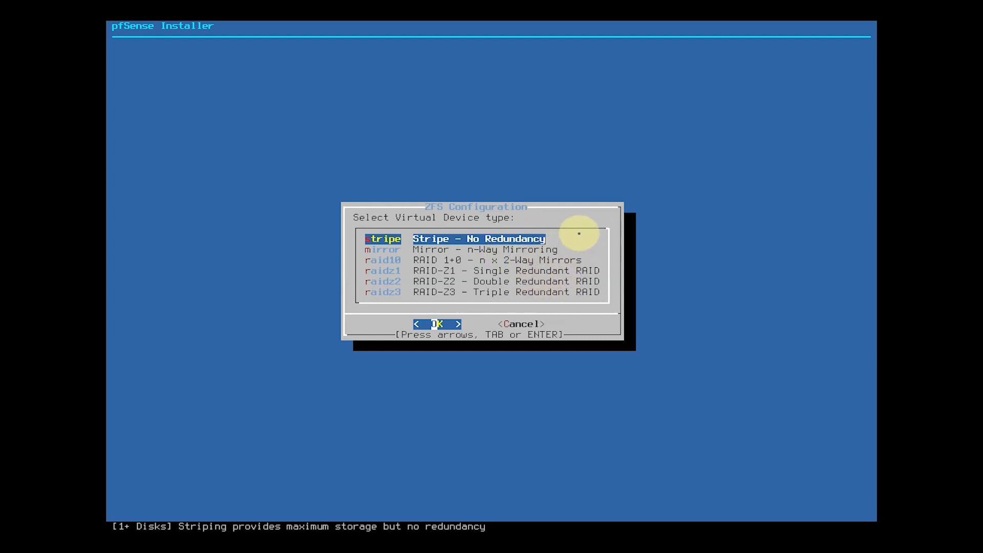
key("Return")
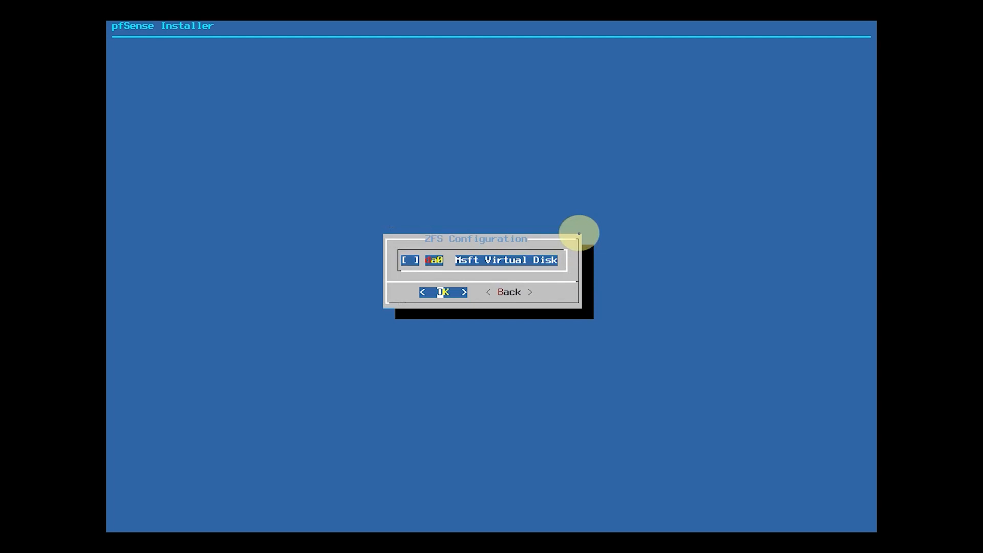
- Select the da0 Msft Virtual Disk for the ZFS pool and confirm destroying its current contents
key("space")
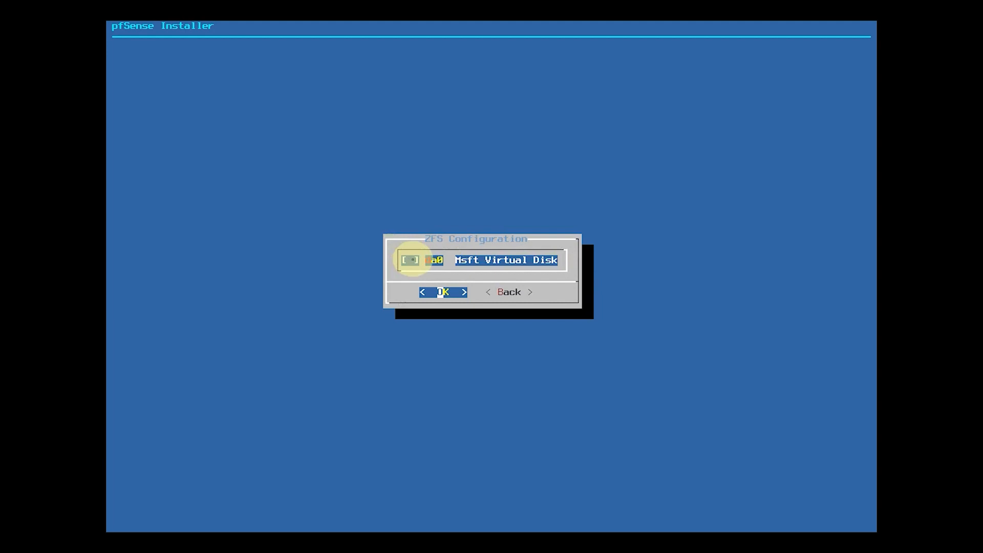
key("space")
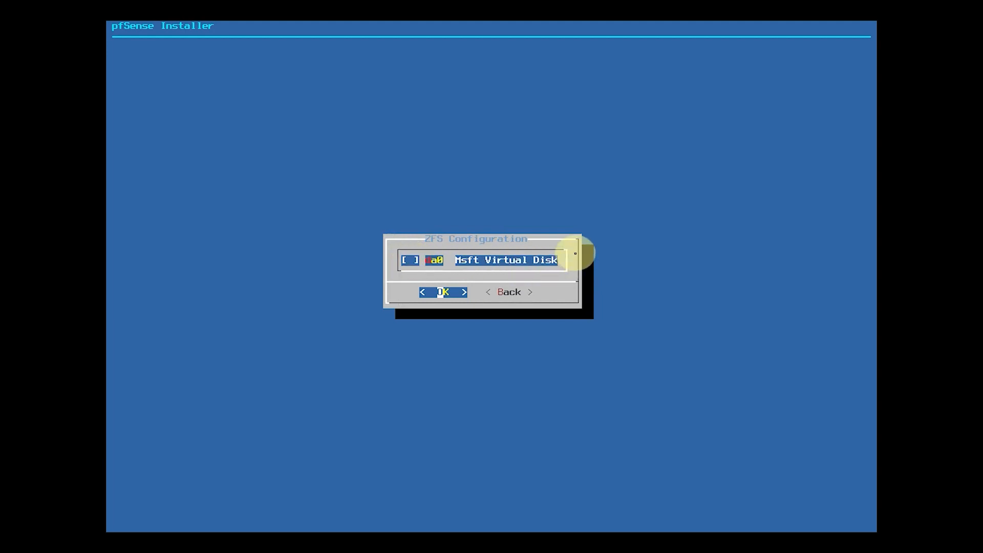
key("space")
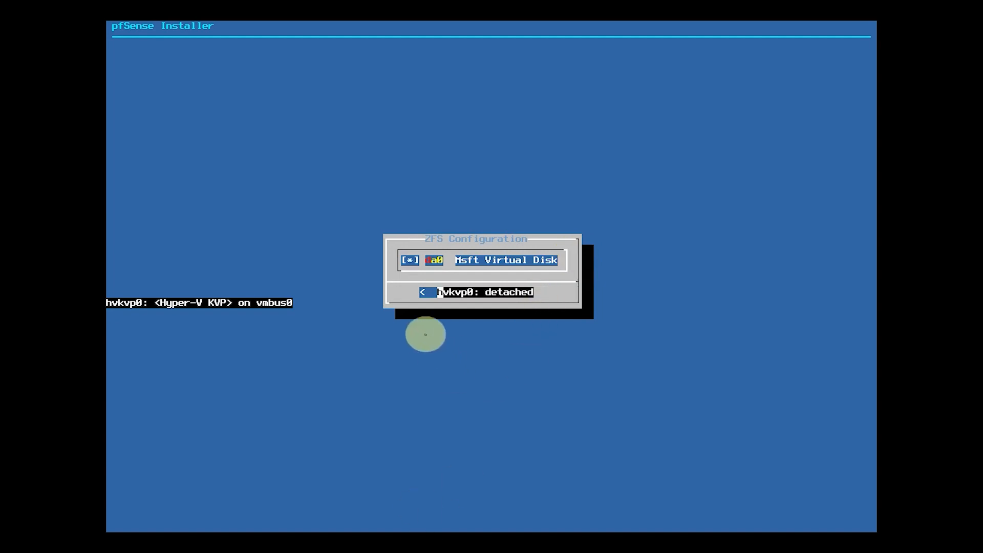
key("Return")
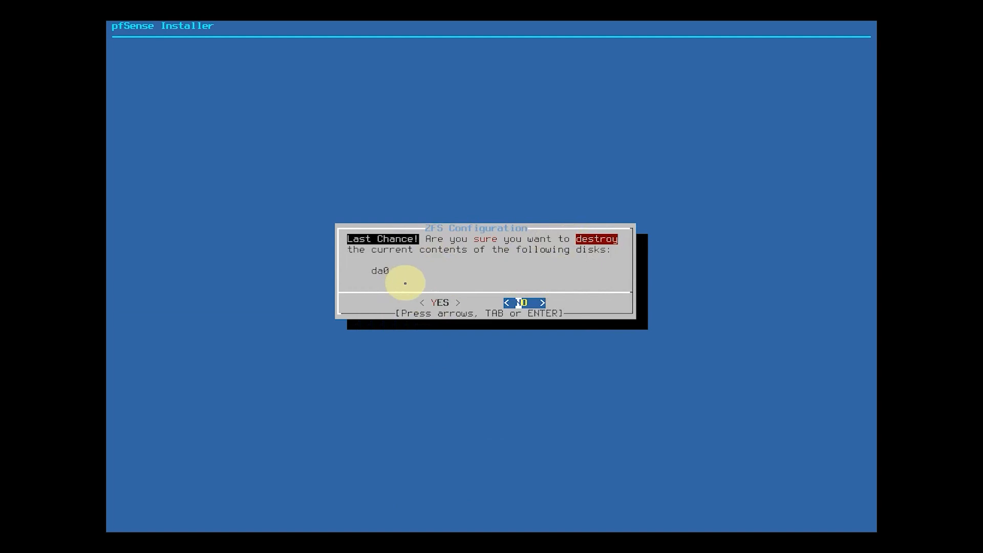
key("Left")
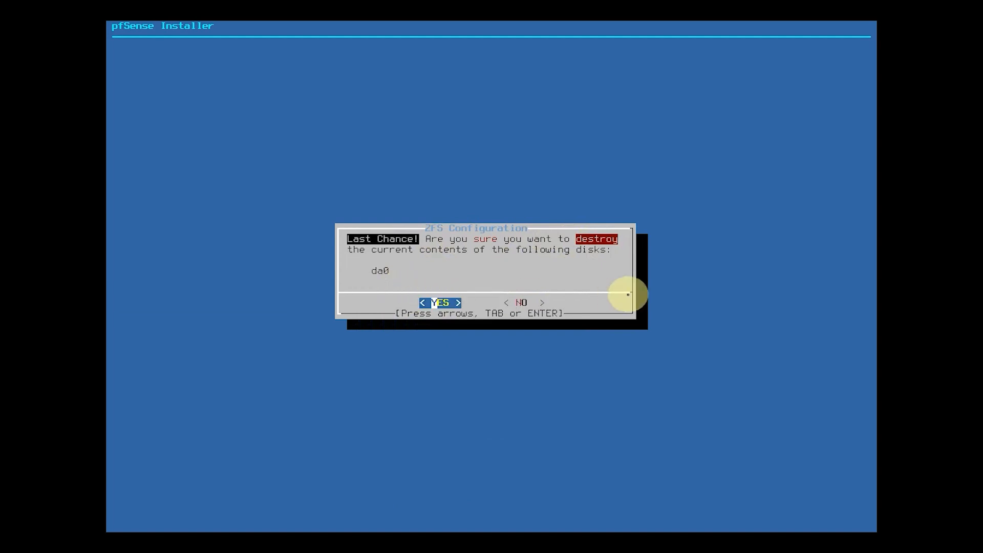
key("Return")
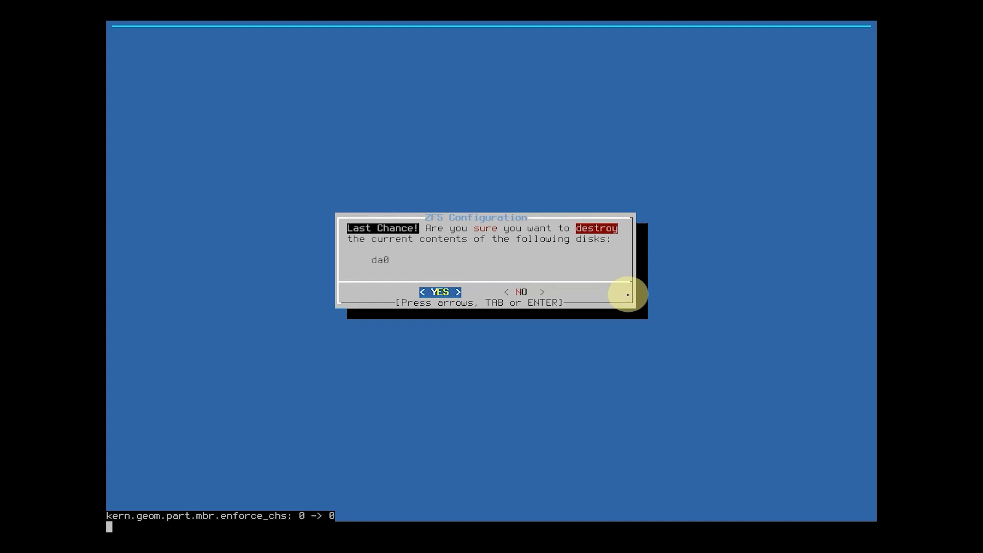
- Finish the installer without opening a shell for manual modifications and reboot into the installed system
key("Return")
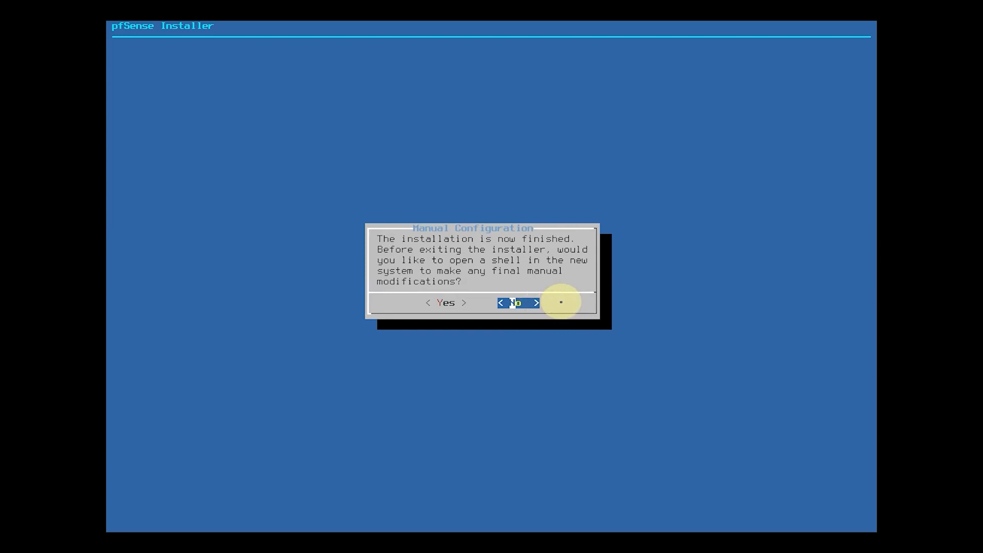
key("Return")
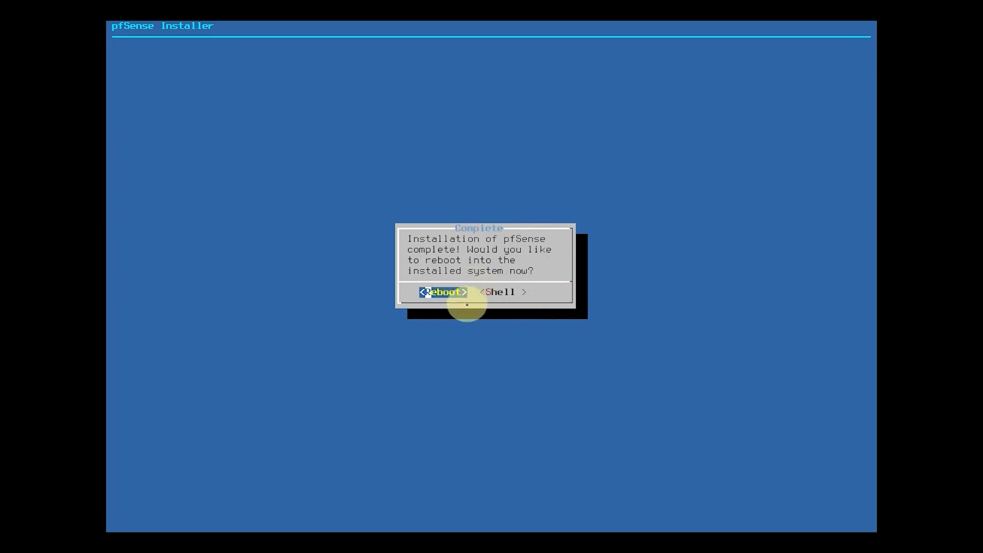
key("Return")
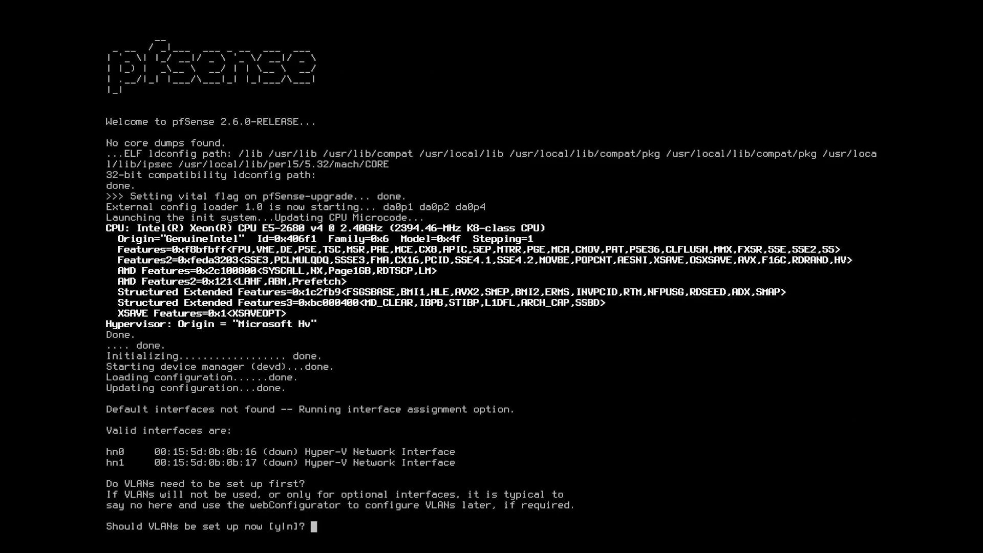
- Answer y to the VLAN setup question and leave the parent interface blank to finish without a VLAN
type("y")
key("Return")
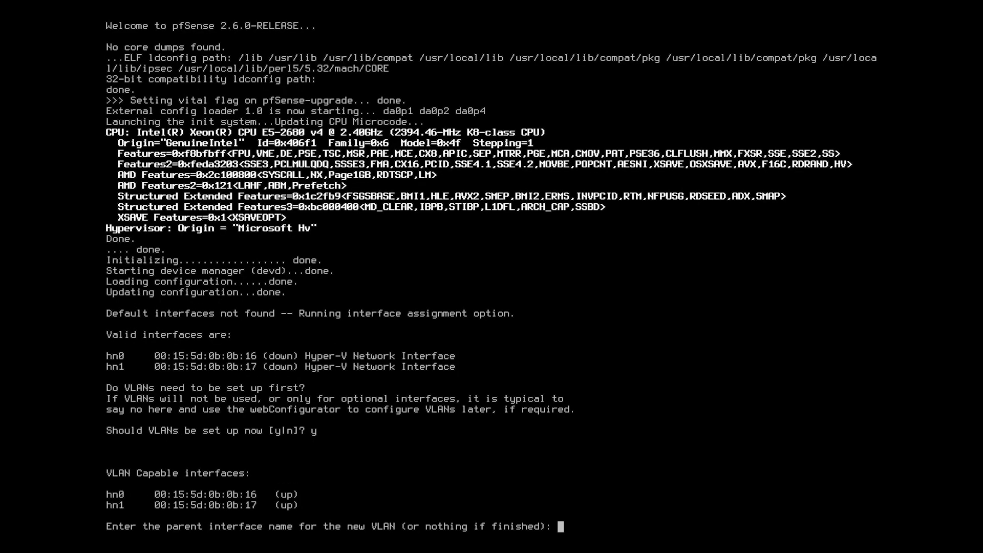
key("Return")
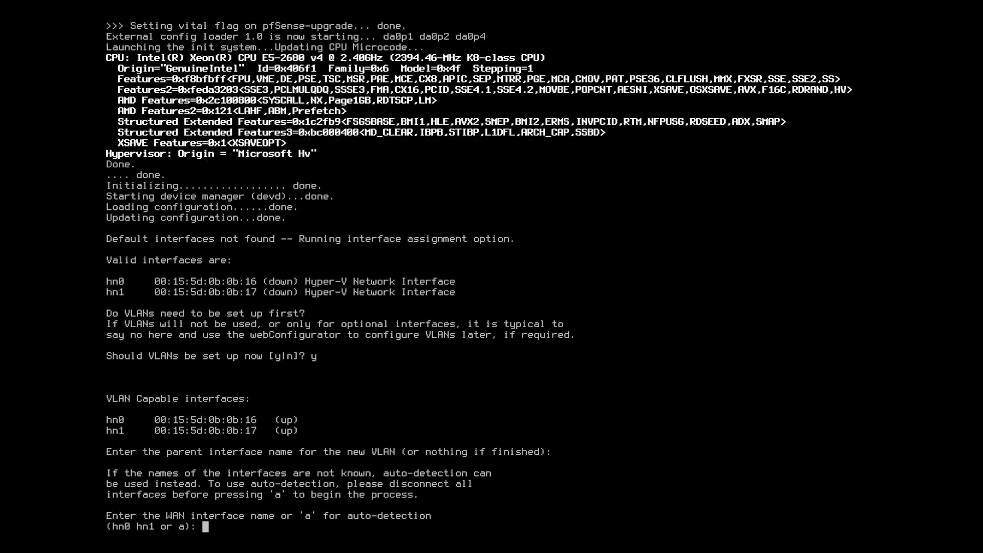
- Assign hn0 as the WAN interface and hn1 as the LAN interface, and proceed with the assignment
type("hn0")
key("Return")
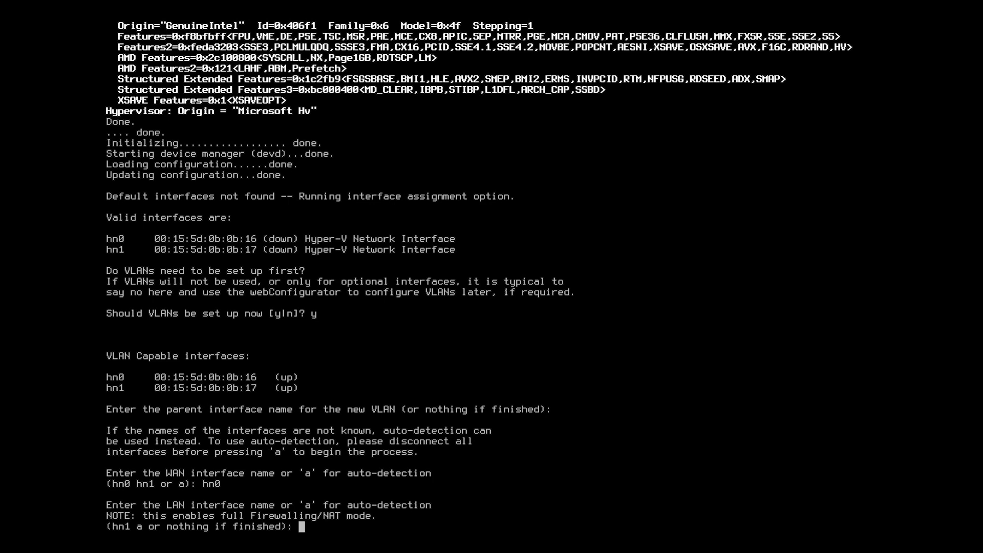
type("hn1")
key("Return")
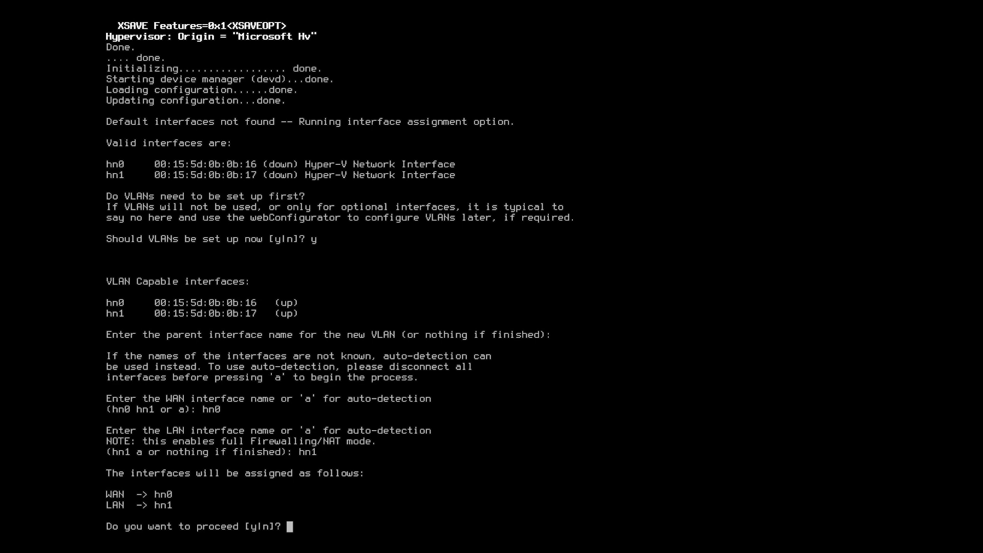
type("y")
key("Return")
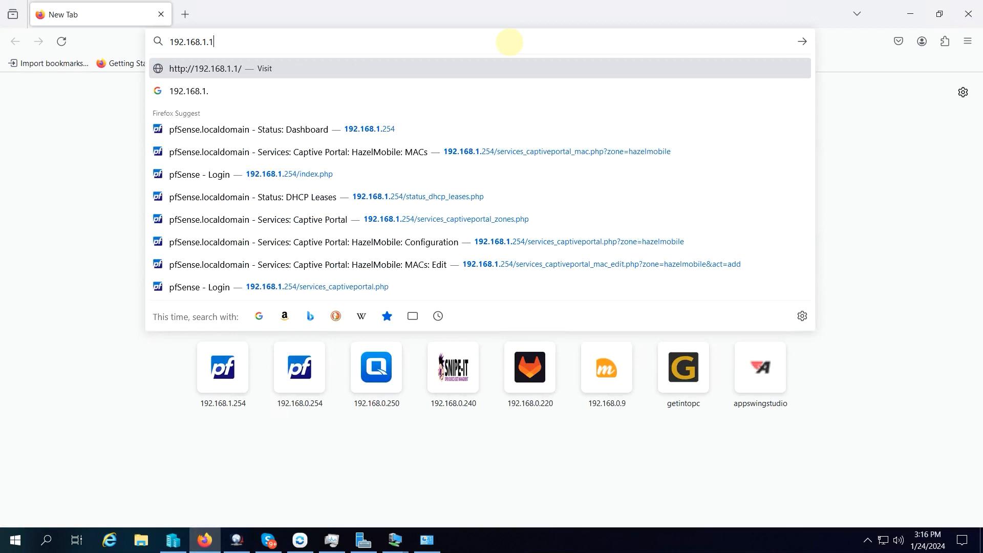
key("Return")
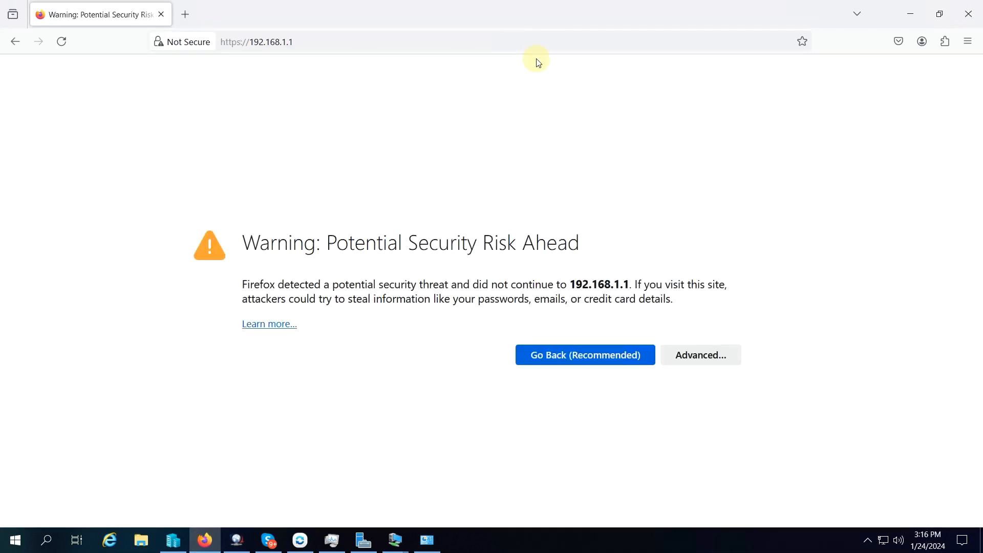
- In Firefox, accept the security risk of the self-signed certificate and continue to 192.168.1.1
left_click(266, 324)
left_click(144, 19)
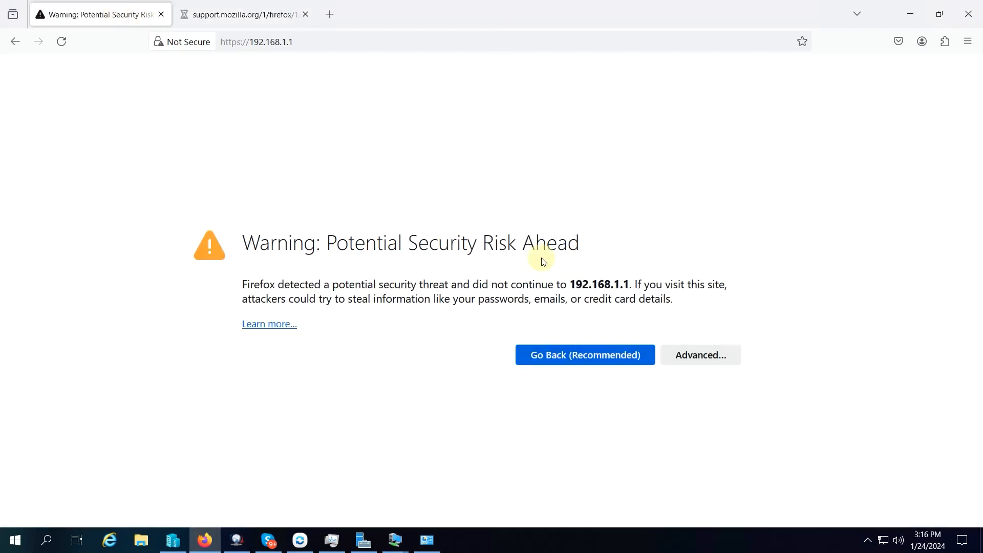
left_click(679, 360)
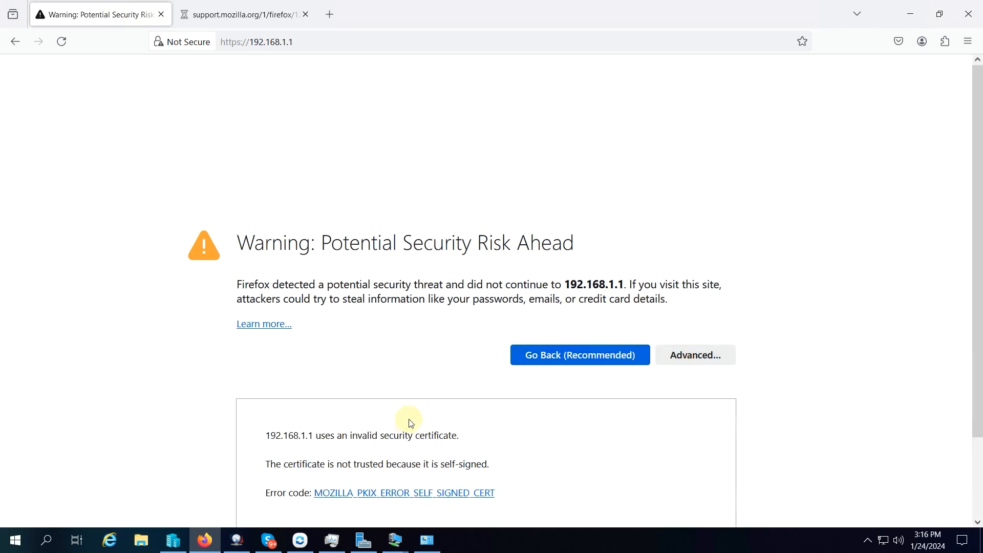
left_click(639, 483)
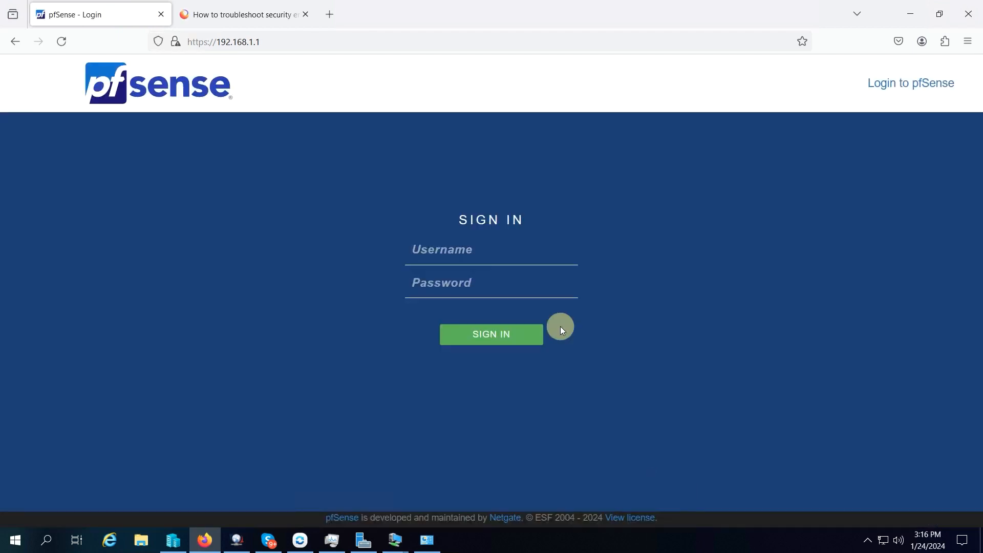
- Sign in to pfSense as admin with the account password and decline saving the login
left_click(483, 254)
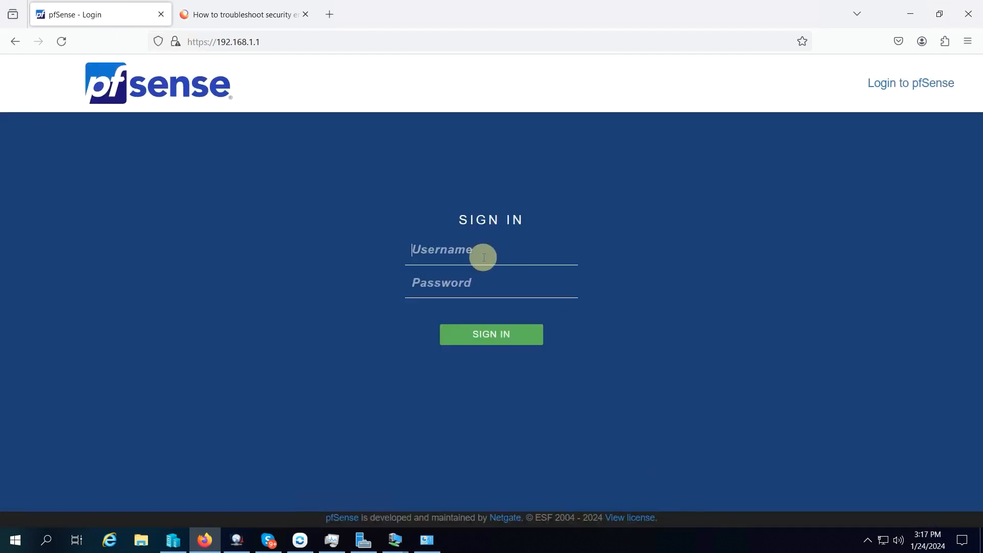
type("admin")
key("Tab")
type("pfsense")
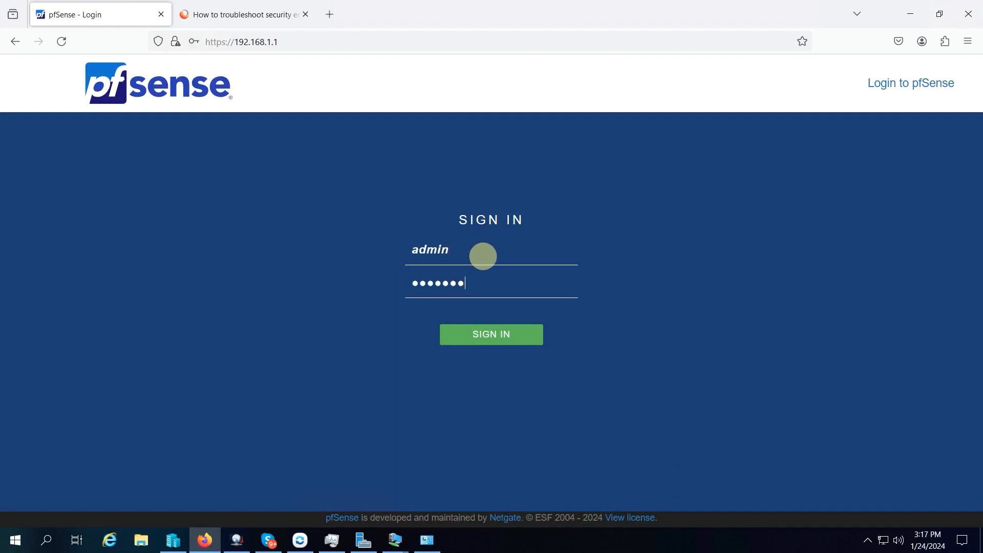
key("Return")
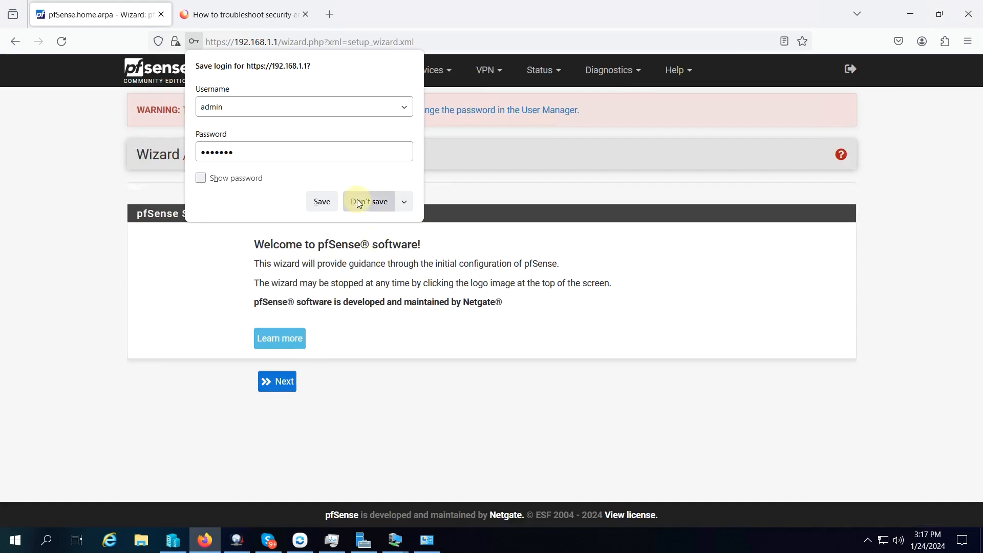
left_click(377, 203)
- Advance the setup wizard through the welcome, support and General Information pages, keeping the default hostname, domain and DNS settings
left_click(280, 387)
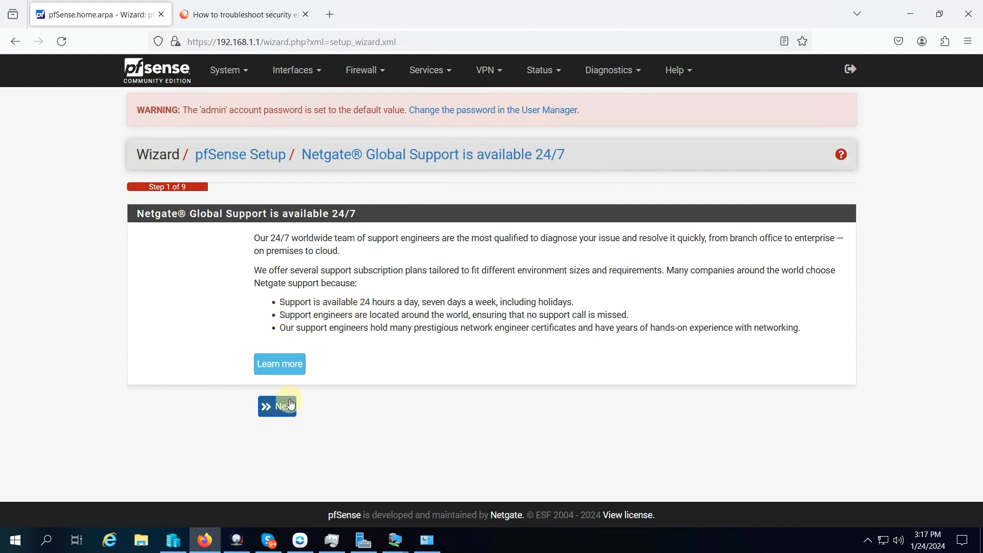
left_click(290, 404)
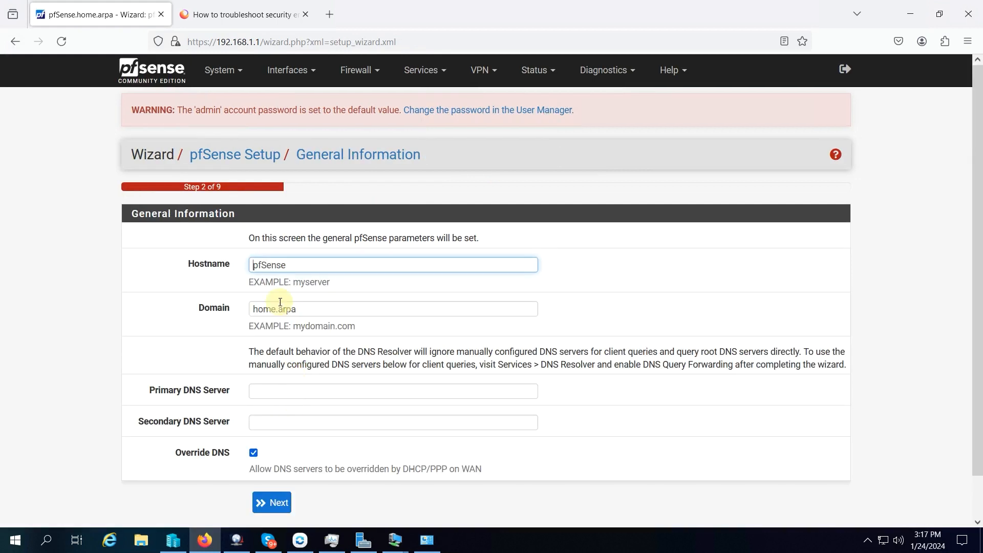
scroll(315, 268, "down", 2)
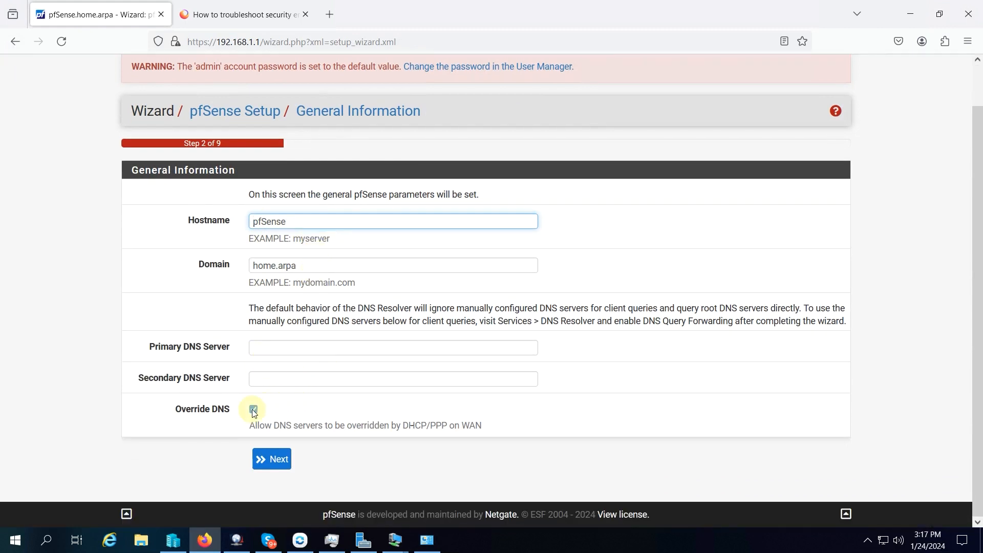
left_click(284, 457)
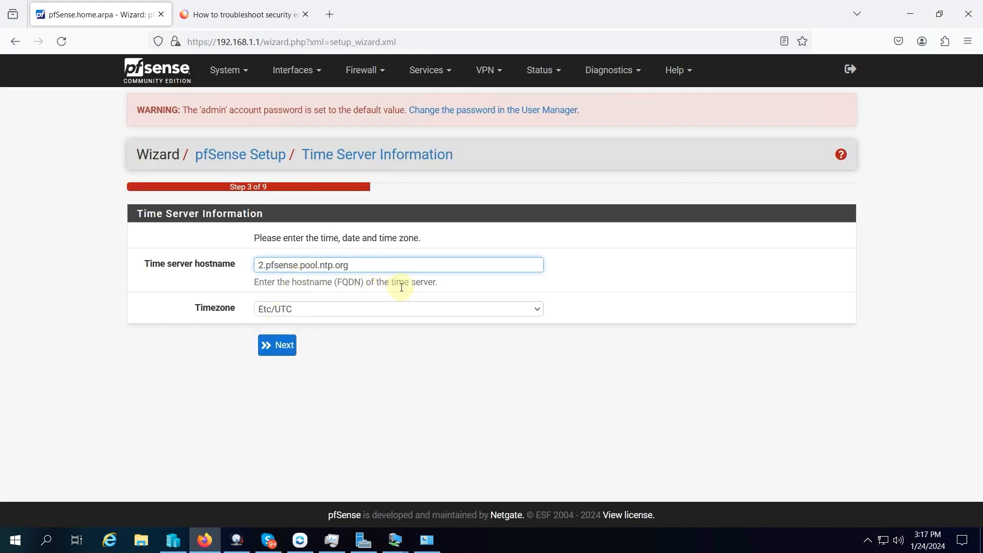
- Keep the default time server hostname and the Etc/UTC timezone, and advance past the Time Server Information page
left_click(363, 311)
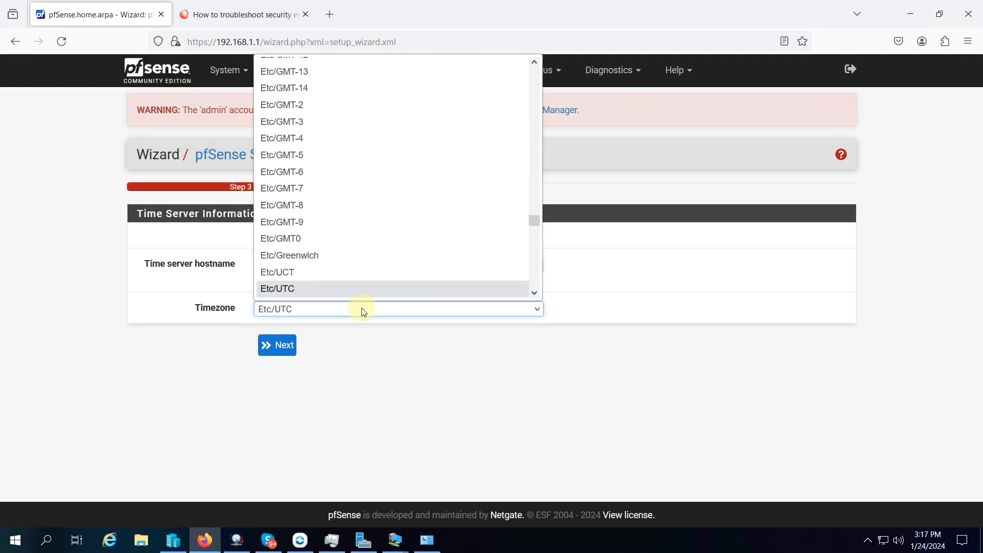
scroll(358, 183, "down", 6)
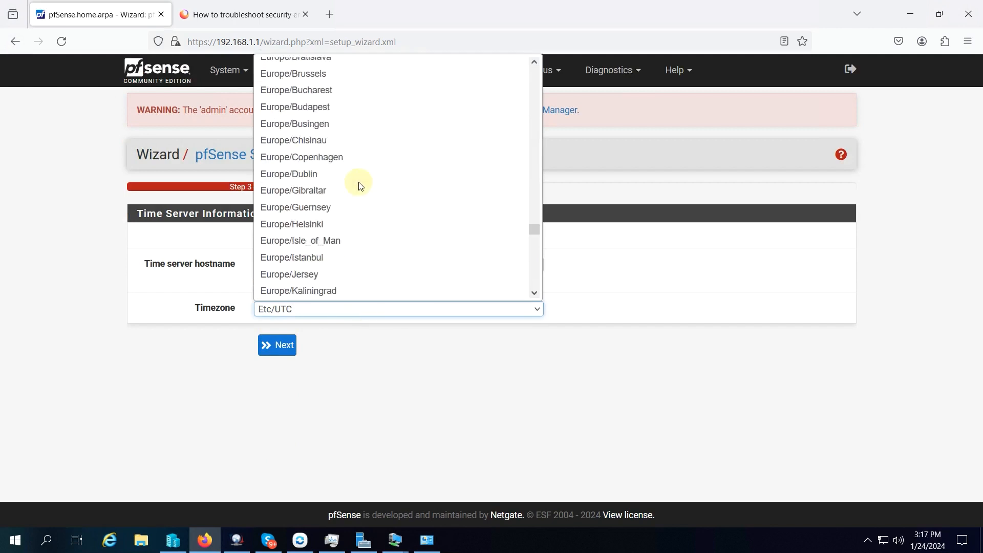
scroll(360, 184, "down", 14)
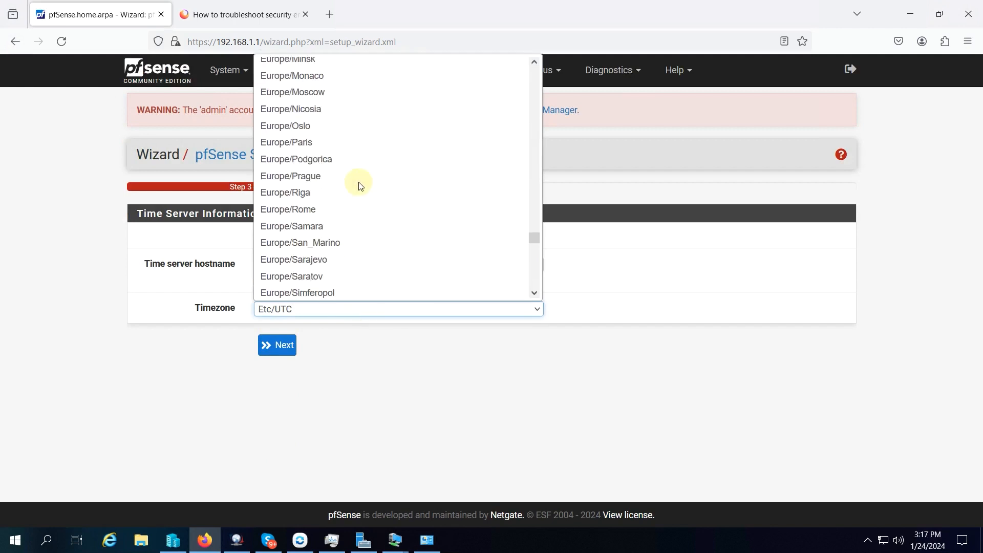
scroll(359, 184, "up", 20)
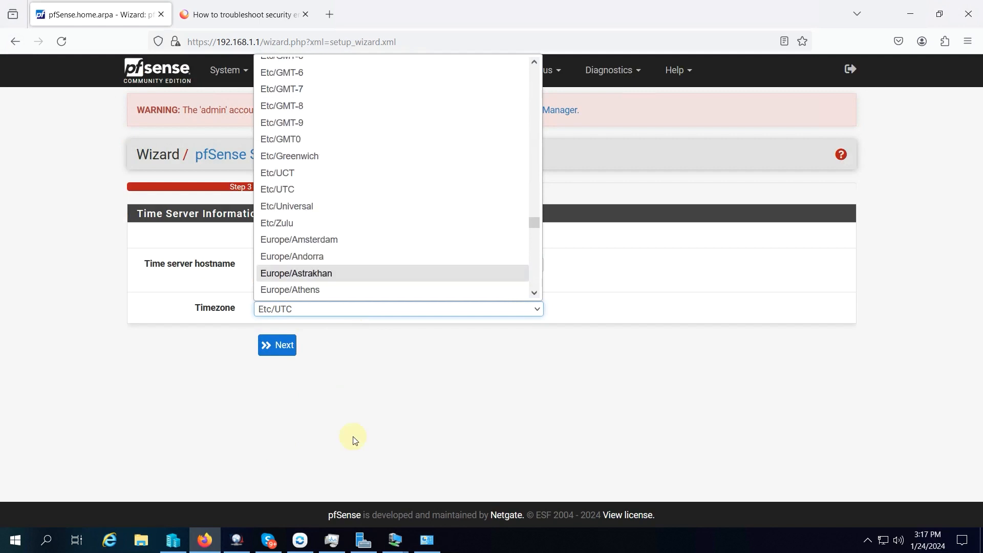
left_click(353, 385)
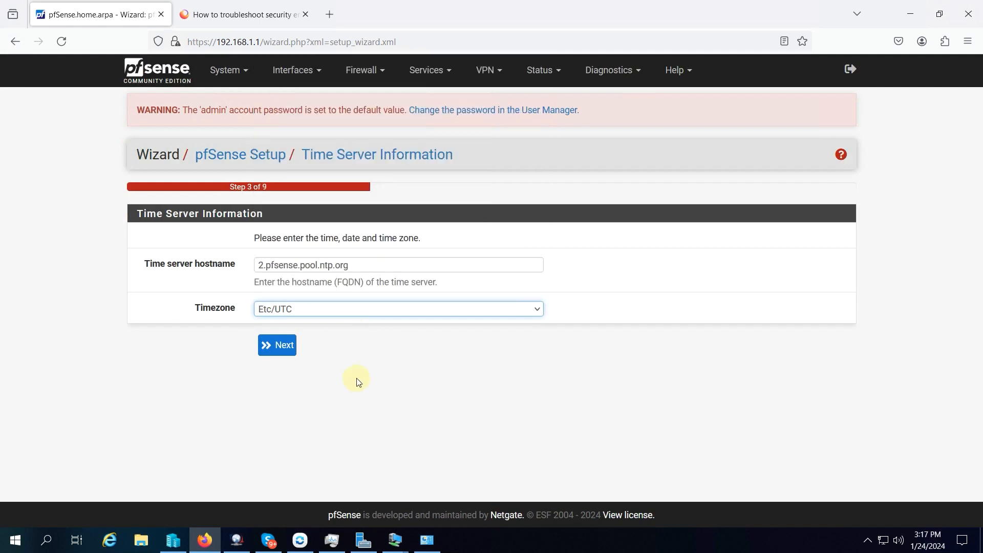
left_click(279, 354)
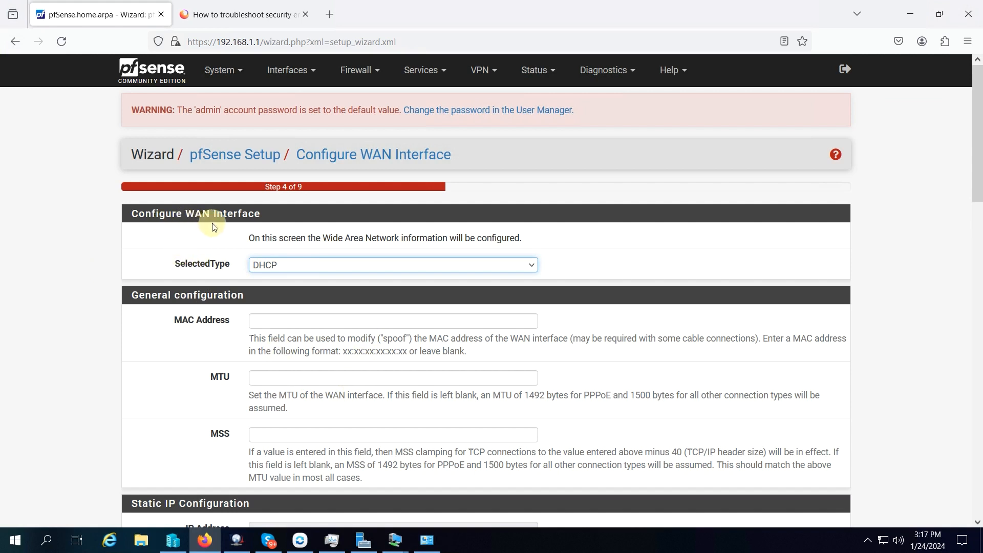
- Keep the WAN interface on DHCP with its default settings, and accept the LAN address 192.168.1.1 with subnet mask 24
left_click(315, 265)
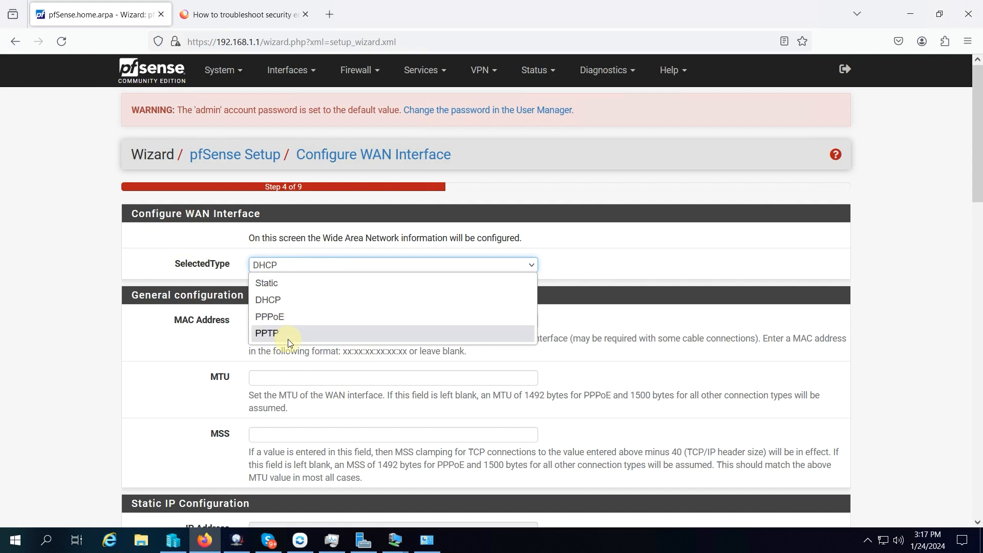
left_click(228, 245)
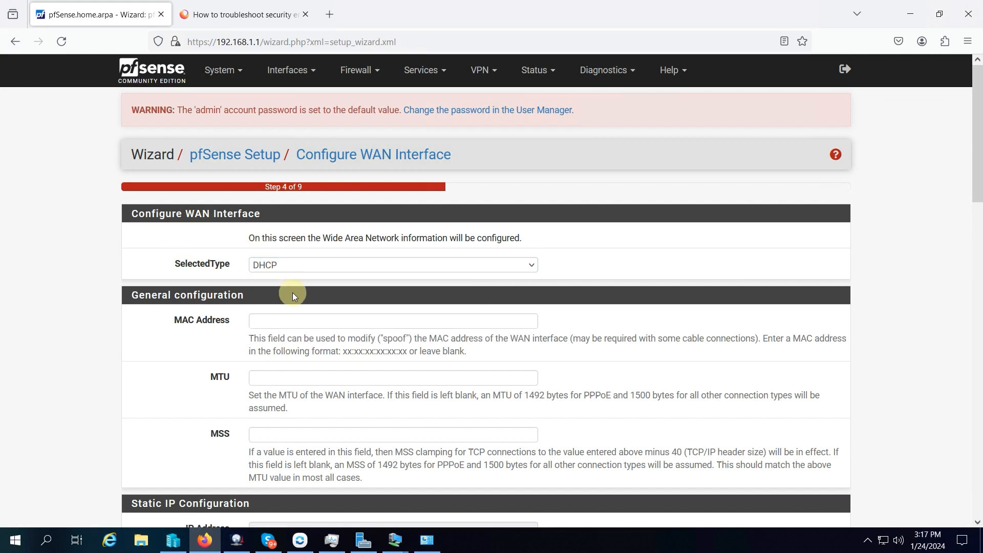
scroll(293, 294, "down", 2)
scroll(295, 298, "down", 10)
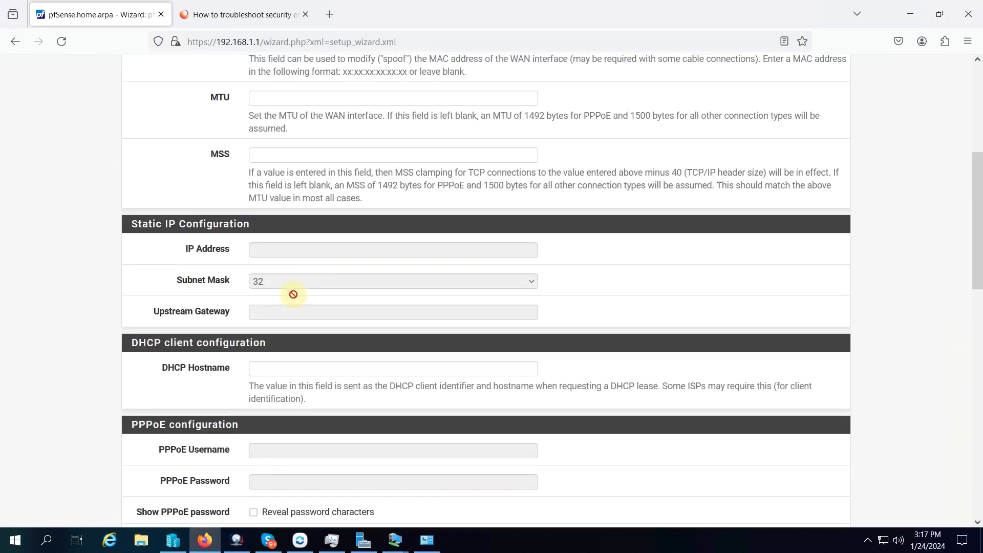
scroll(293, 294, "down", 6)
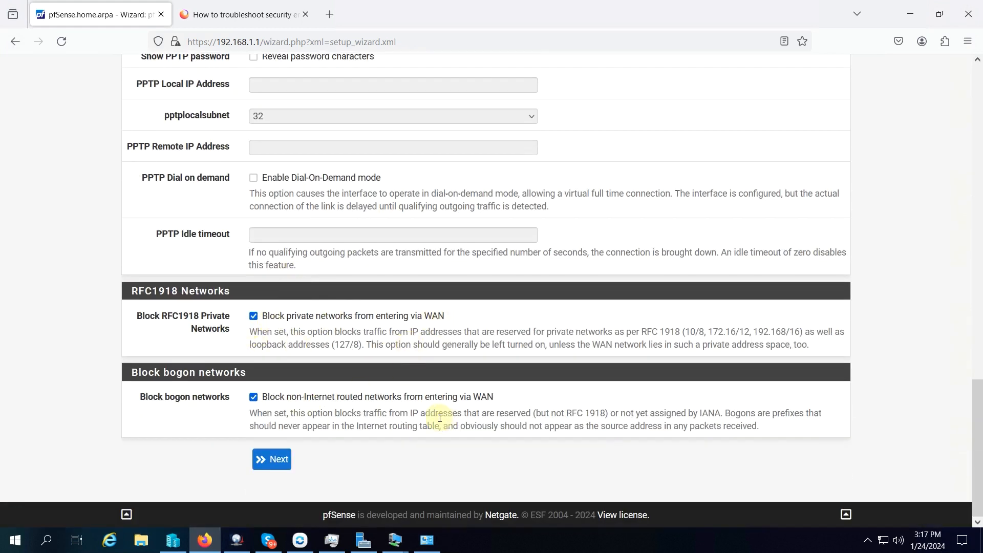
left_click(272, 459)
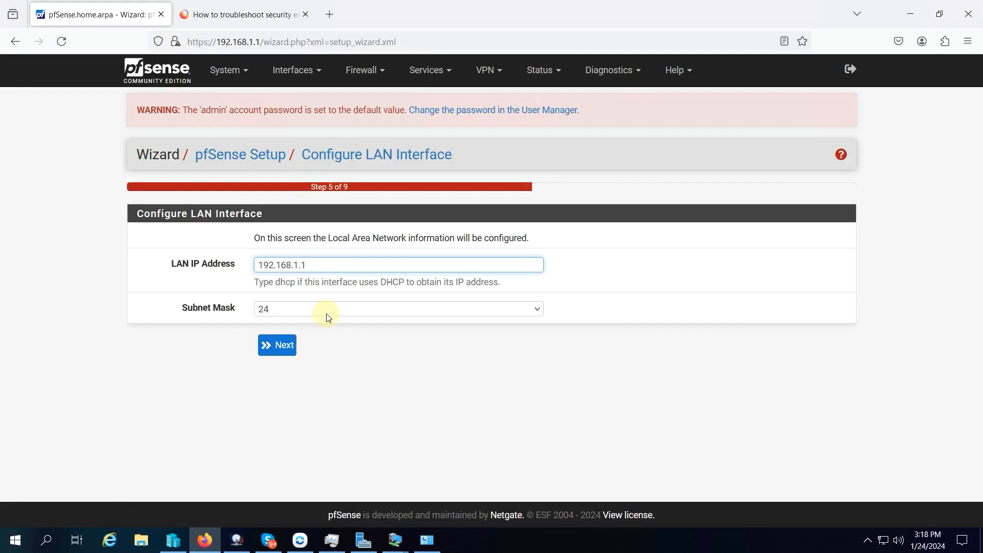
left_click(281, 346)
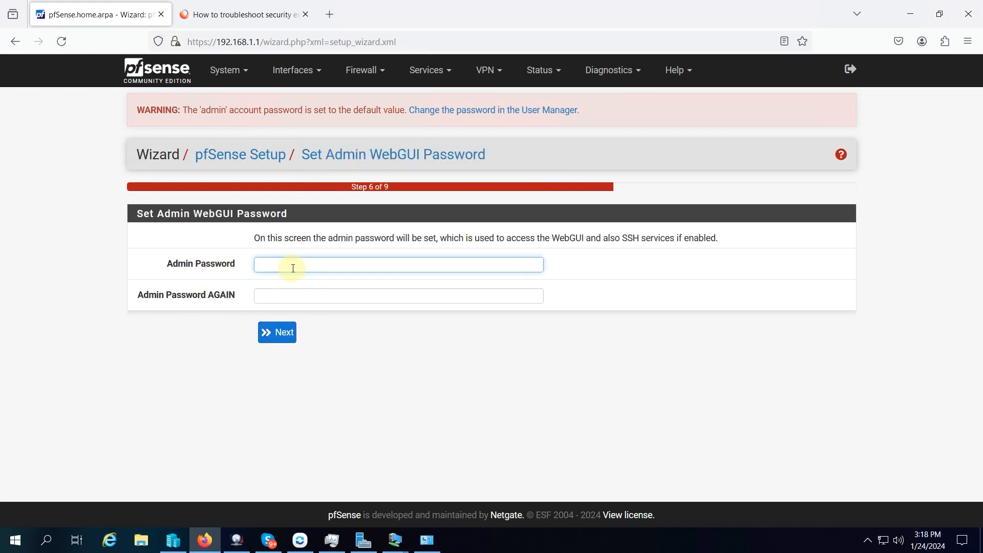
- Enter and confirm the new admin WebGUI password without saving it in the browser, and reload the pfSense configuration
type("p")
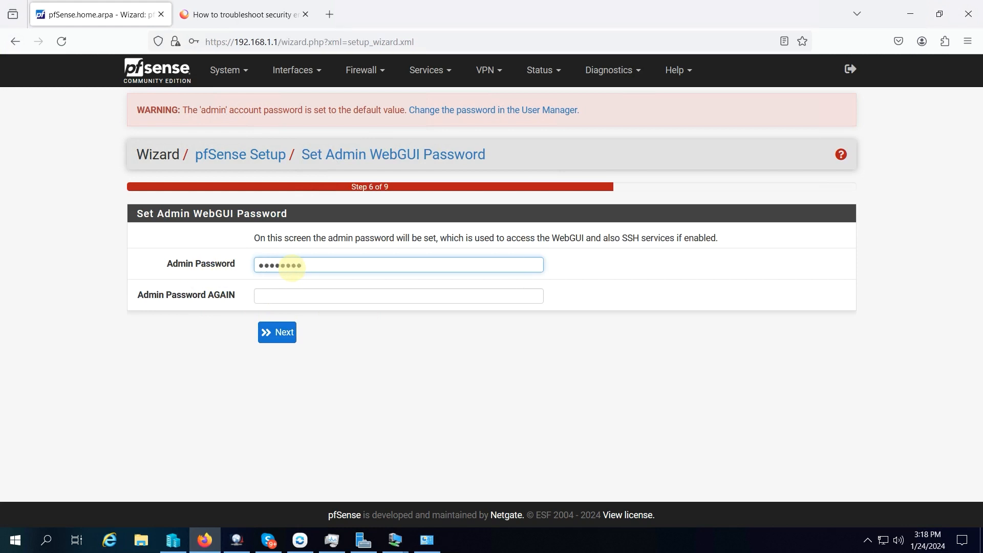
type("•••••••")
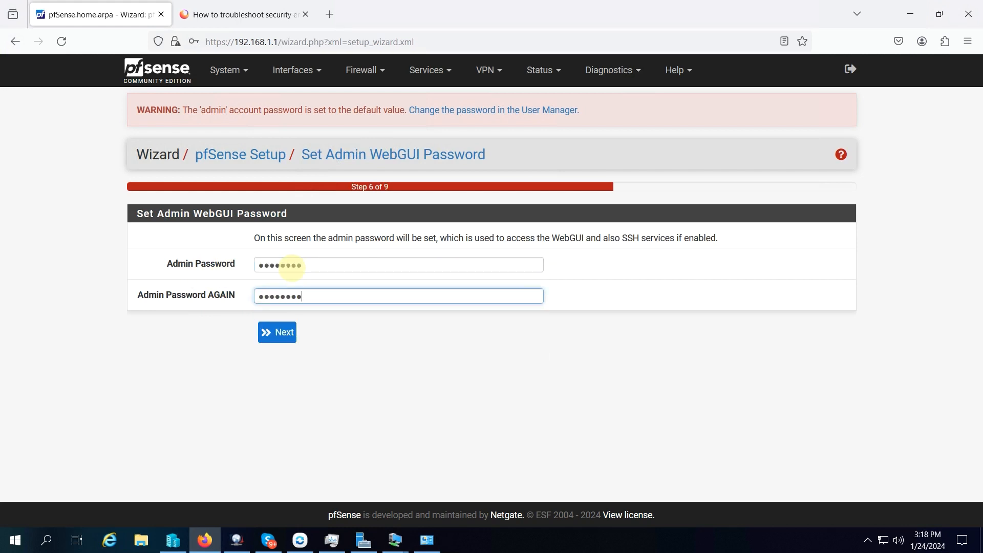
left_click(274, 332)
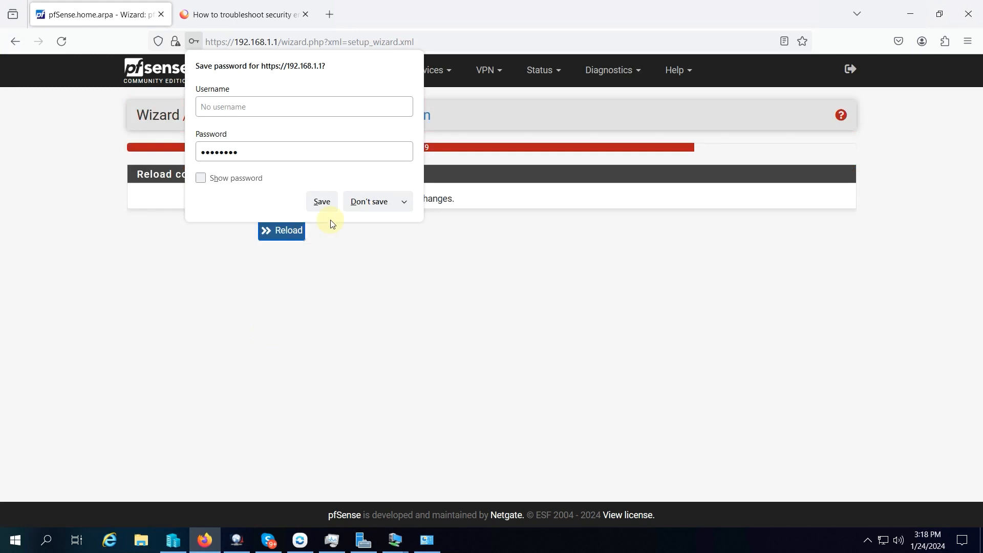
left_click(362, 202)
left_click(286, 231)
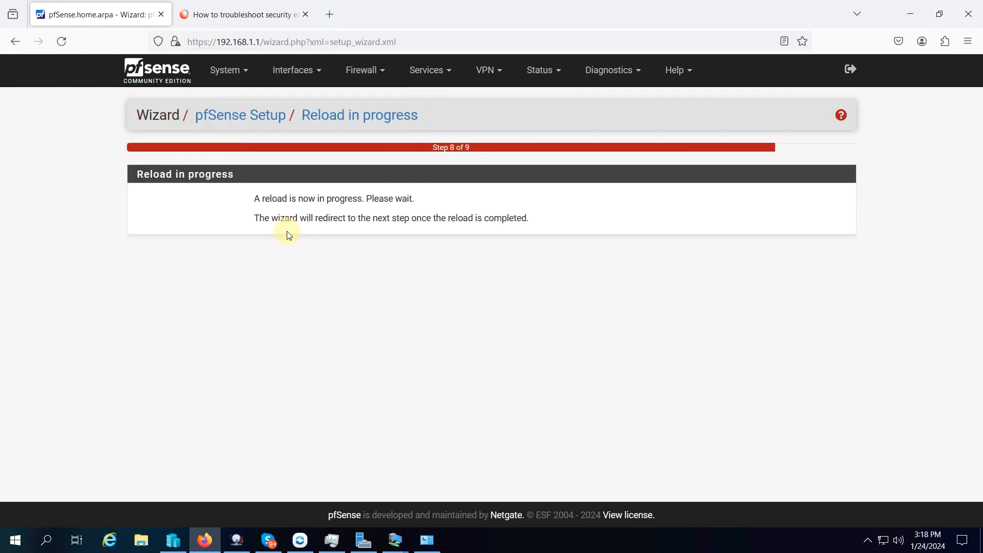